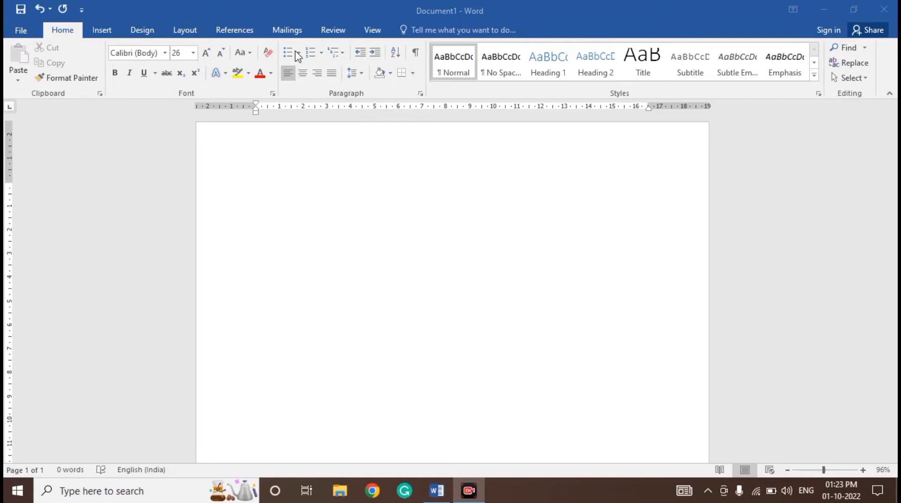
Open the Multilevel List gallery on the Home tab of the blank document.
left_click(344, 54)
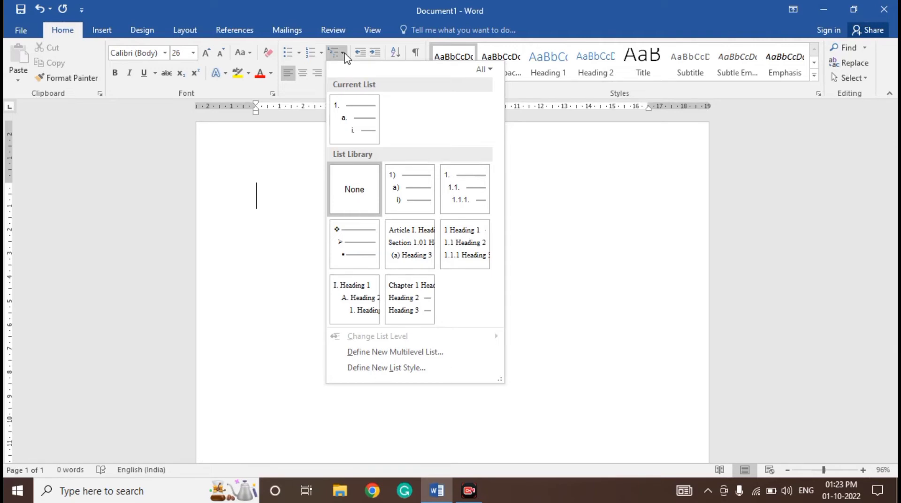
Preview the List Library styles, then dismiss the gallery without applying any numbering.
left_click(287, 239)
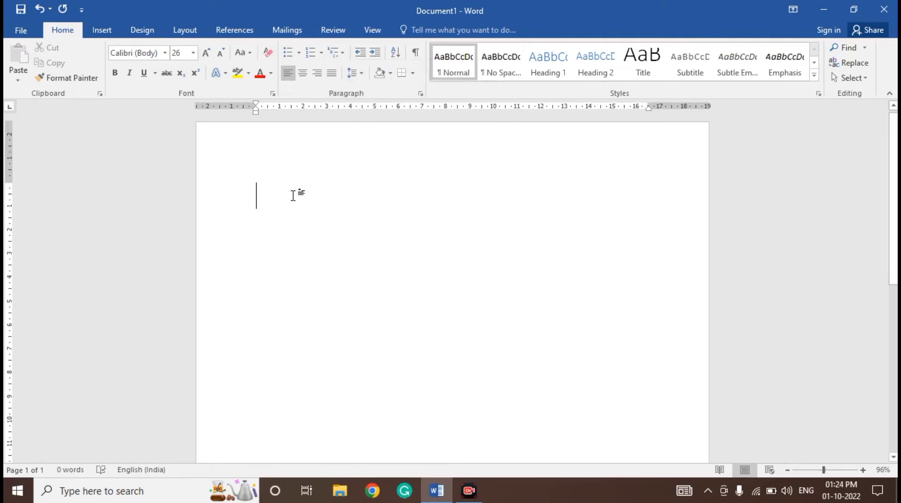
left_click(344, 53)
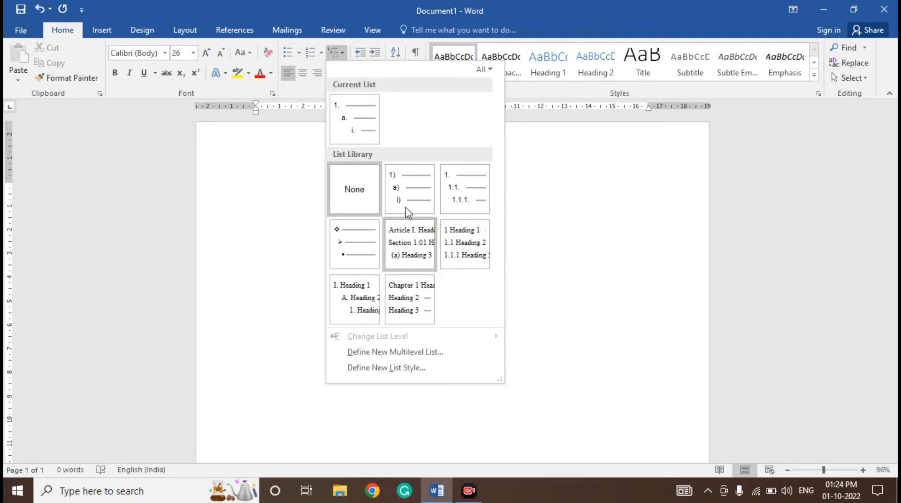
mouse_move(389, 277)
mouse_move(397, 216)
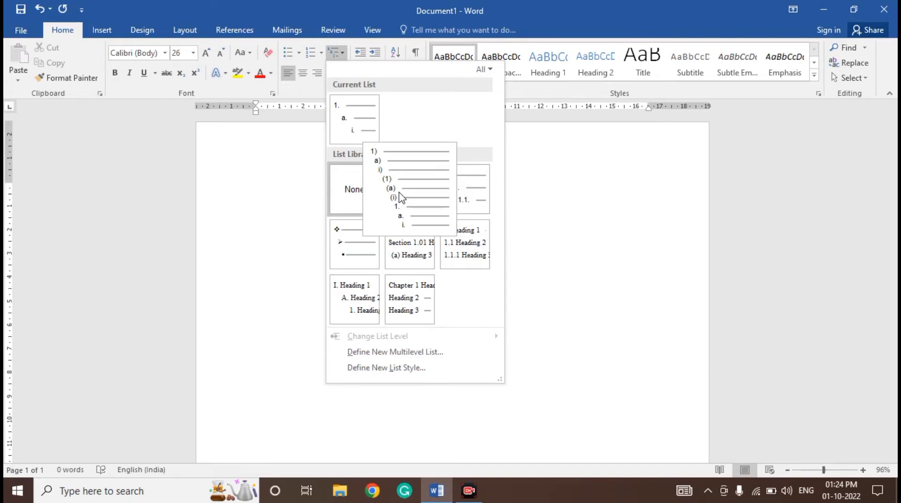
mouse_move(452, 207)
mouse_move(360, 261)
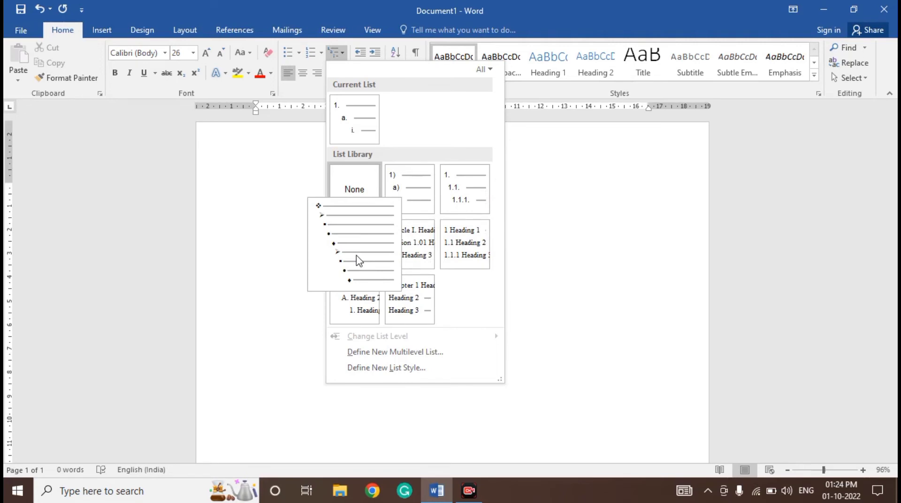
mouse_move(452, 235)
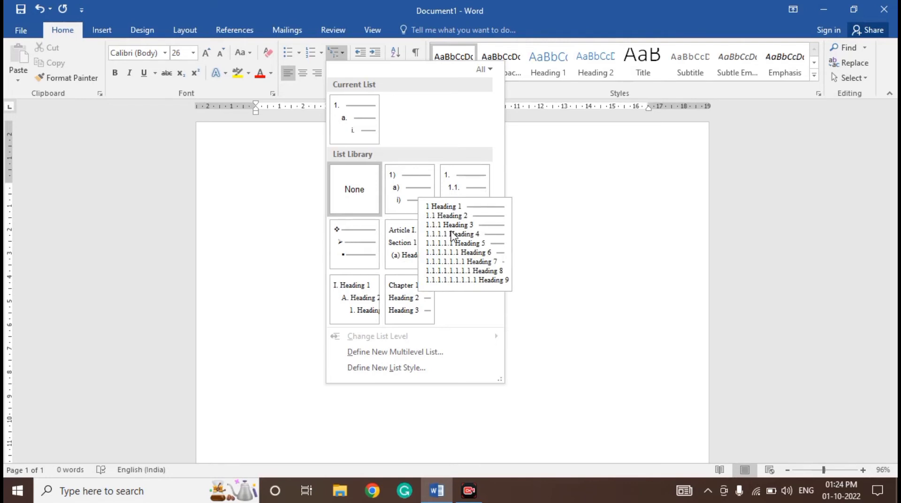
mouse_move(412, 202)
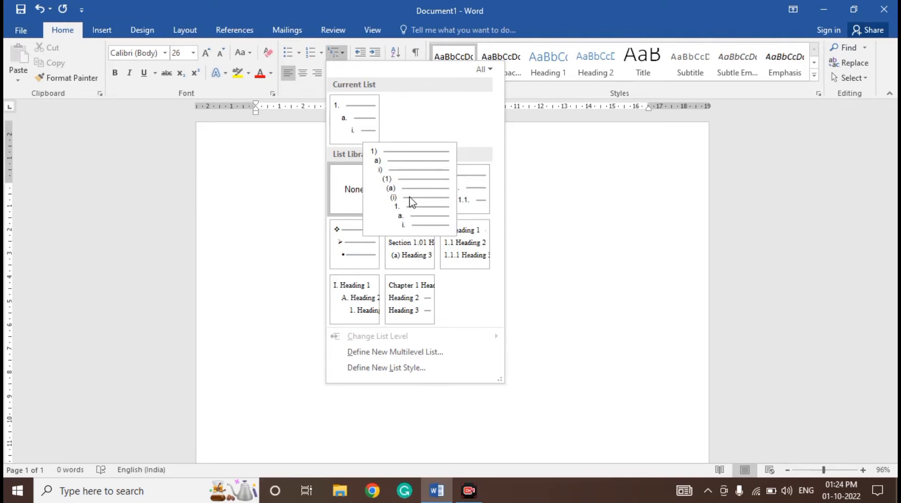
left_click(276, 174)
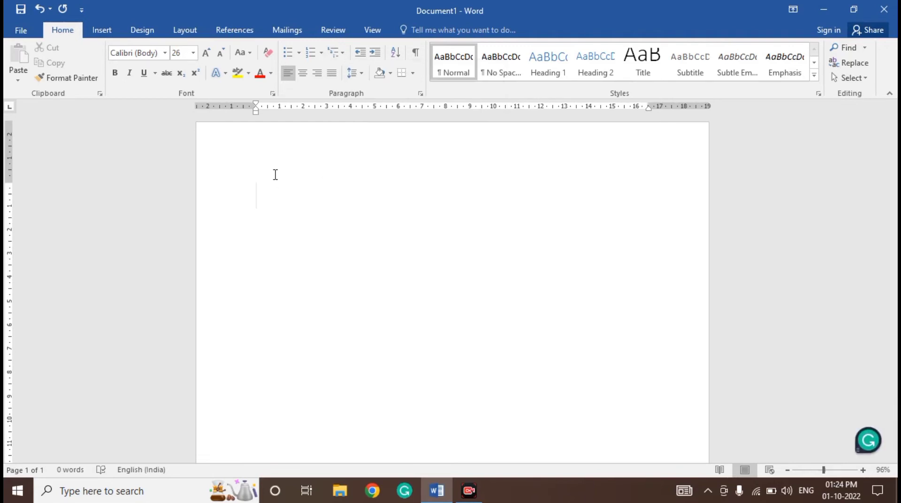
Type INDIA, CG and RAIPUR, each on its own line.
type("IND")
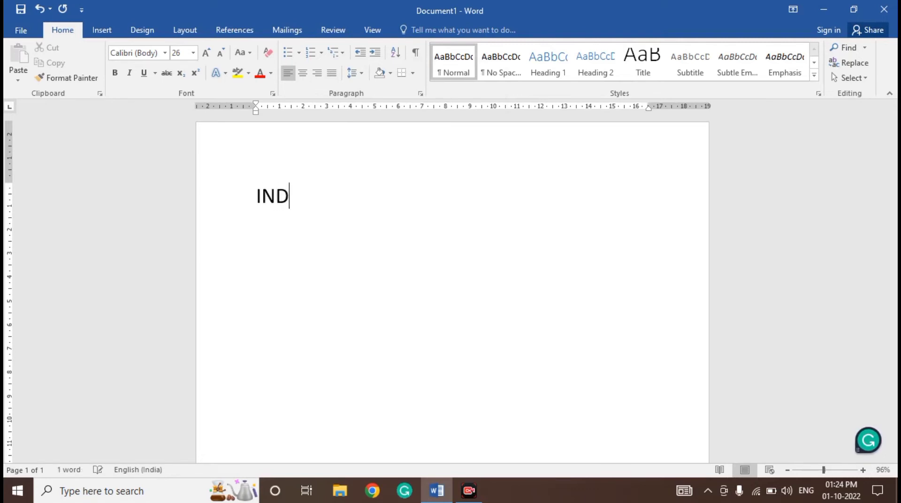
type("IA")
key("Return")
type("CG")
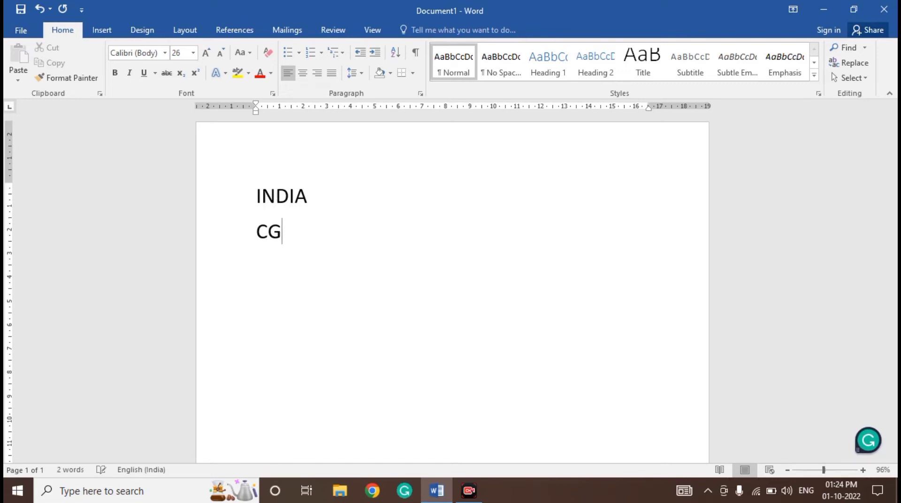
key("Return")
type("RA")
type("IPUR")
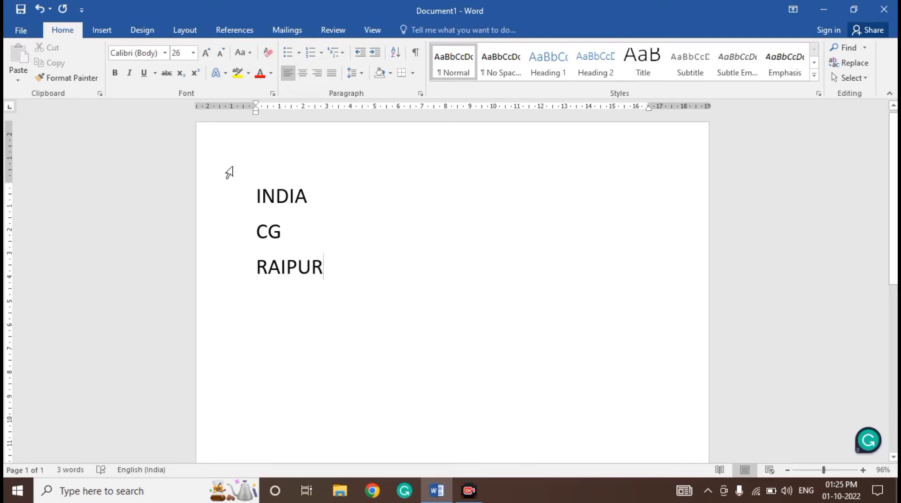
Apply the 1) a) i) multilevel list style to the three place-name lines.
left_click_drag(254, 196, 338, 285)
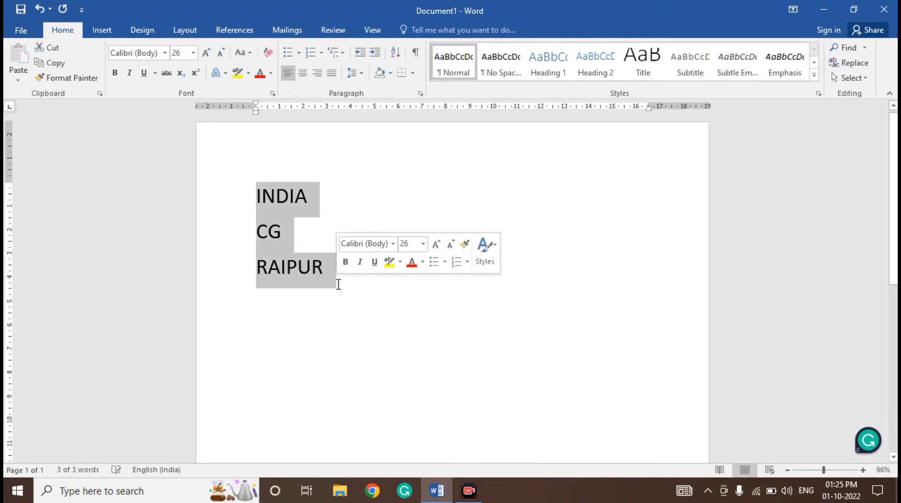
left_click(343, 53)
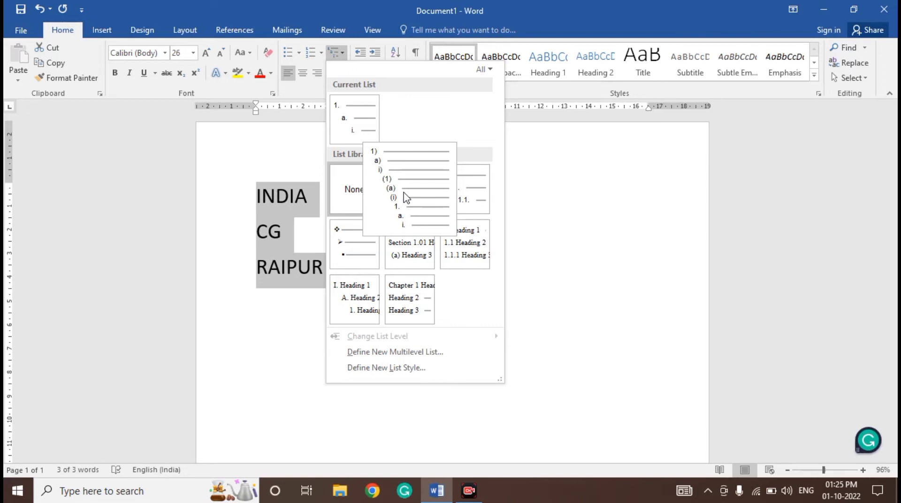
left_click(405, 196)
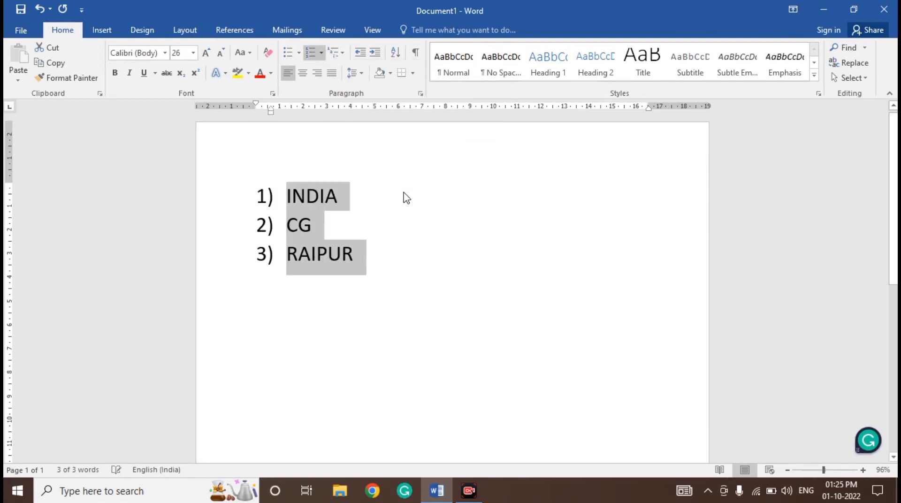
left_click(353, 248)
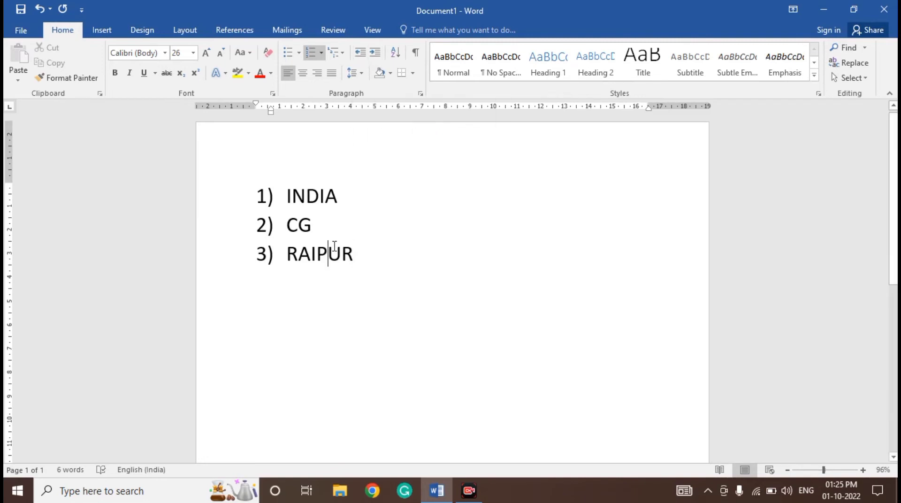
Demote CG one level so it becomes sub-item a) under INDIA.
left_click(358, 197)
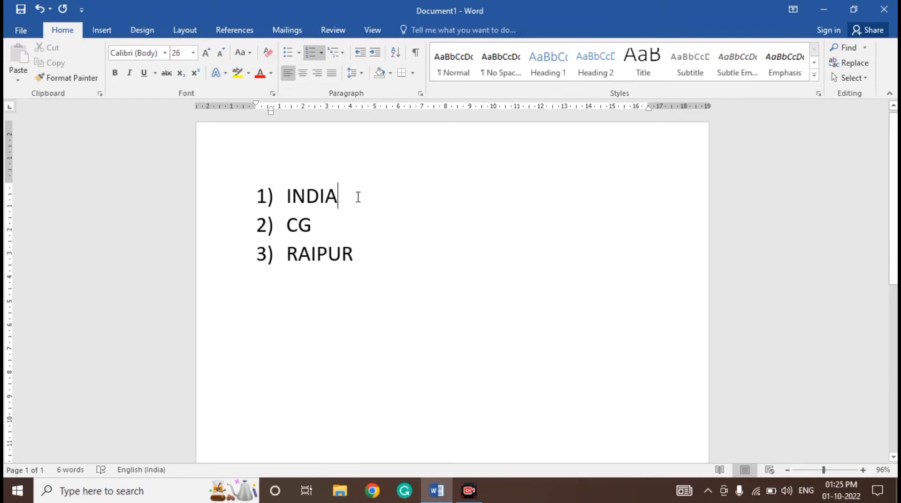
left_click(293, 196)
left_click(316, 226)
left_click(287, 226)
left_click(375, 52)
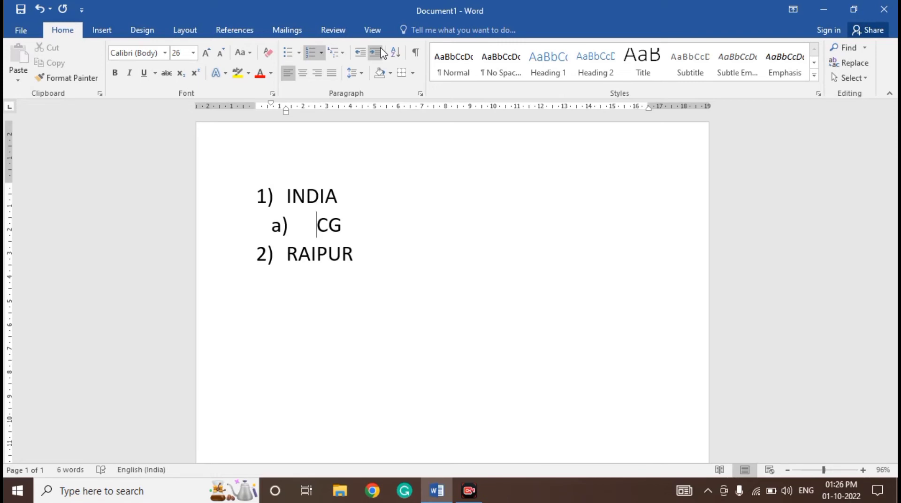
Indent RAIPUR twice so it becomes third-level item i) beneath CG.
left_click(285, 257)
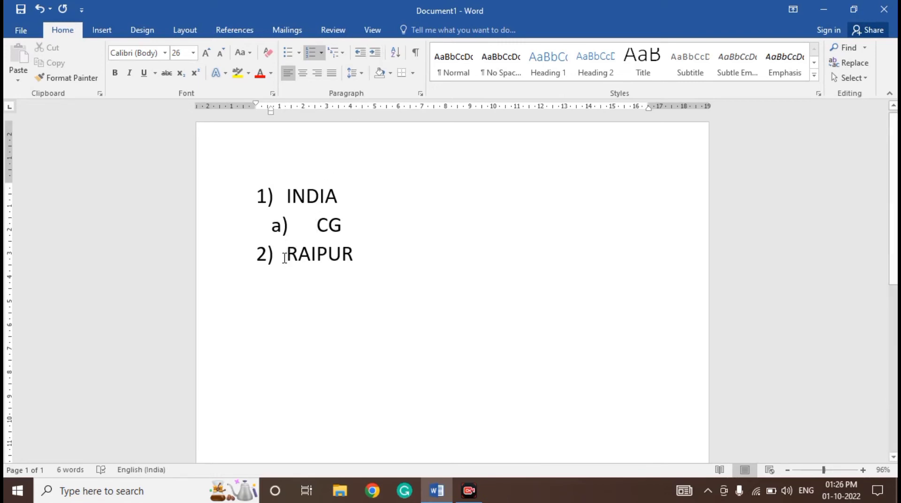
left_click(372, 56)
left_click(372, 56)
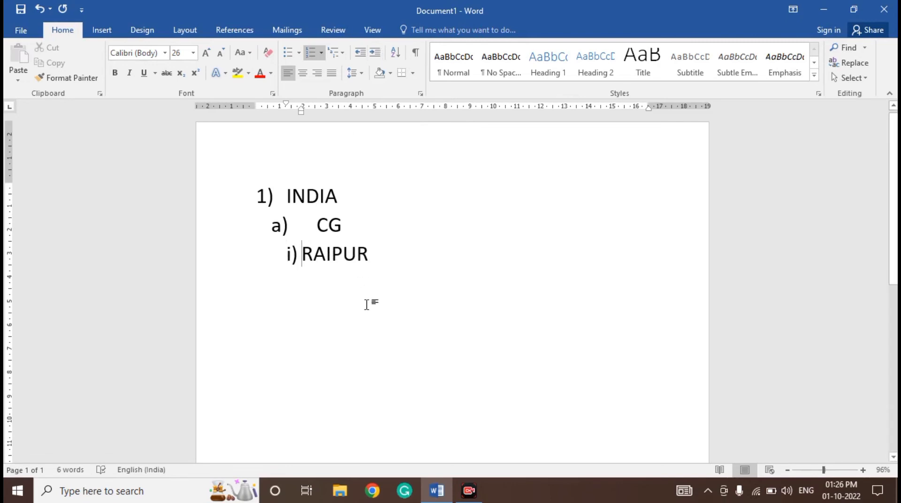
left_click(379, 256)
left_click(358, 222)
left_click(338, 192)
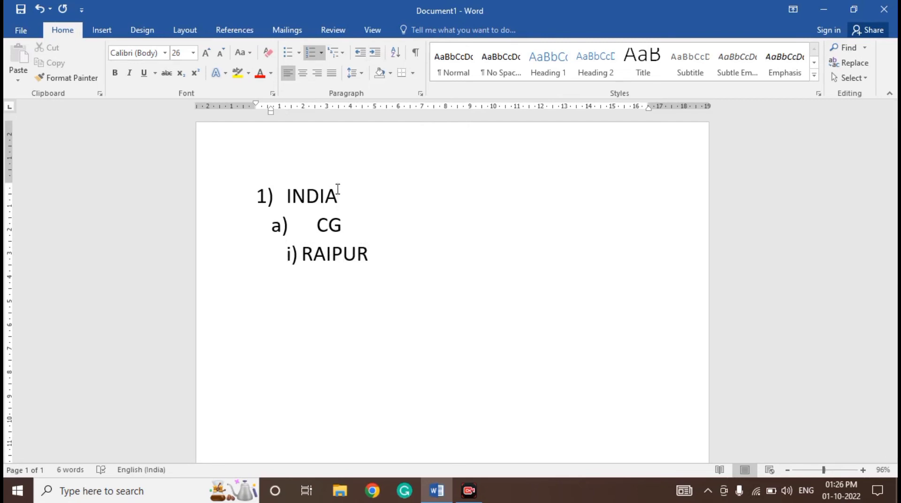
Add SRK and POK as new top-level items after INDIA.
key("Return")
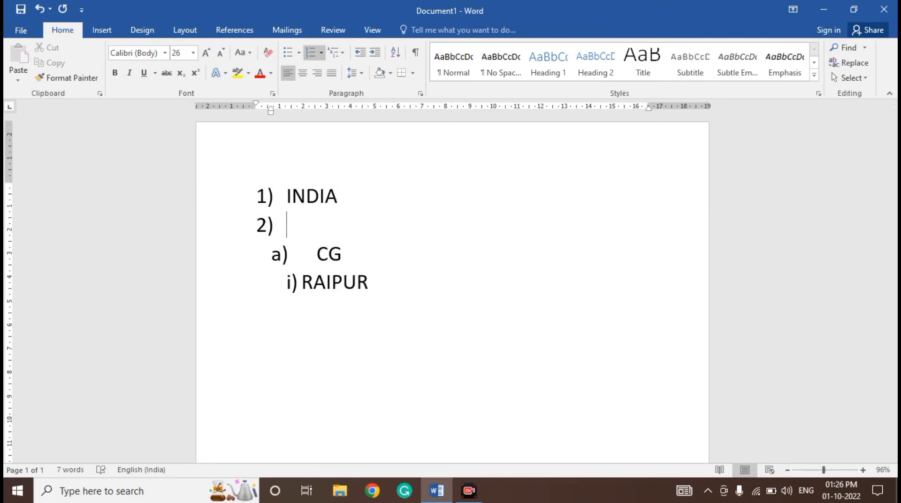
type("SRK")
key("Return")
type("POK")
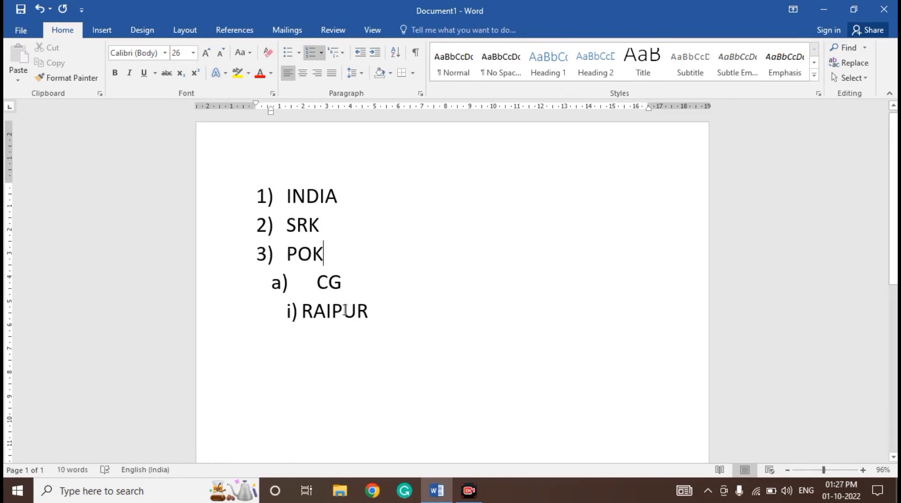
Add MP and UPBIHAR as lettered sub-items b) and c) after CG.
left_click(349, 287)
key("Return")
type("P")
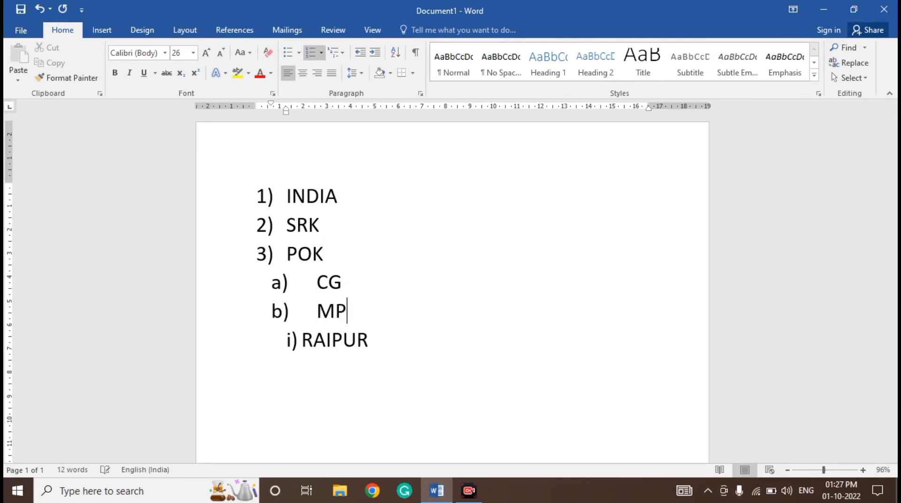
key("Return")
type("UP")
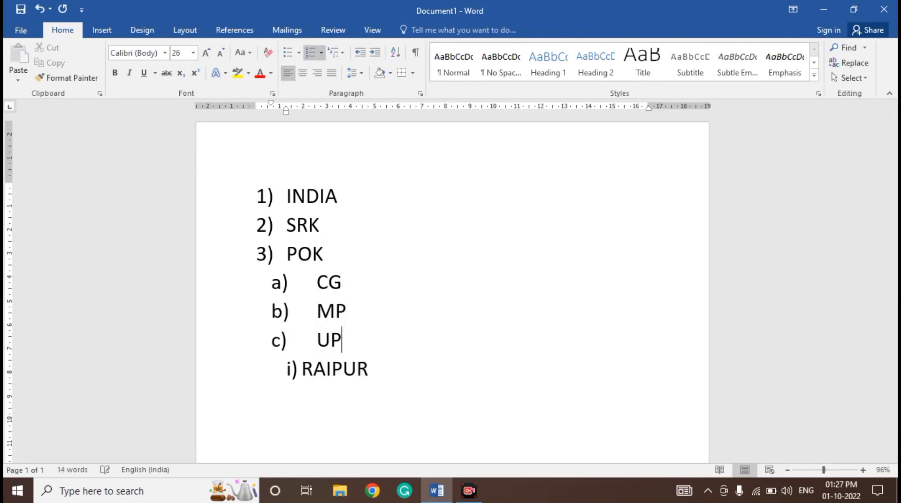
type("BI")
type("HAR")
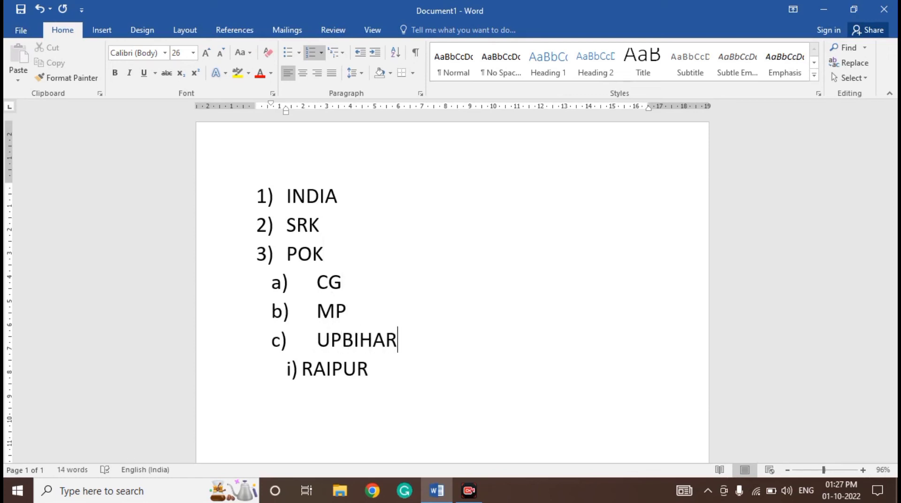
Add AJMER and DHFIDJF as third-level items ii) and iii) after RAIPUR.
left_click(384, 370)
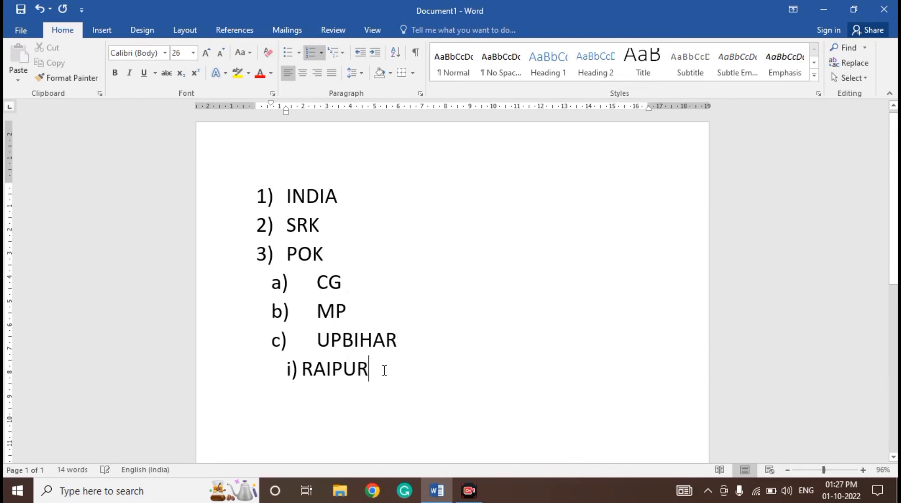
key("Return")
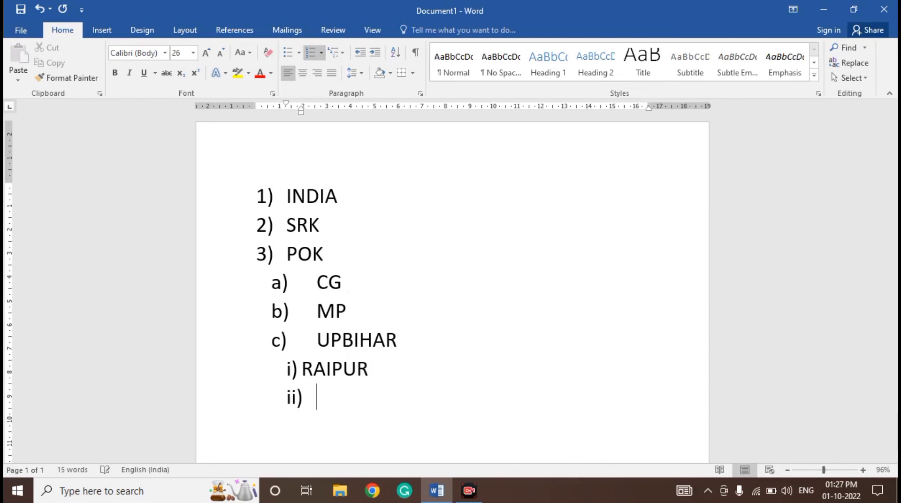
type("A")
type("JMER")
key("Return")
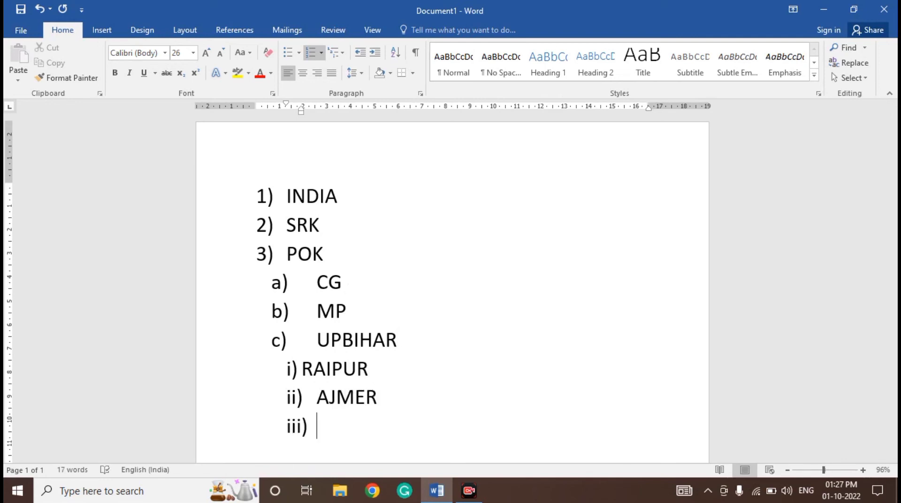
type("DHFIDJF")
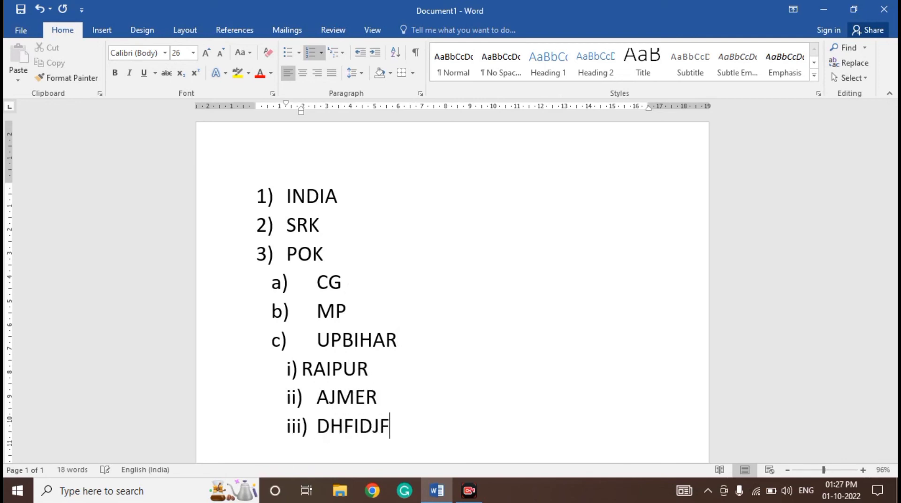
left_click(364, 246)
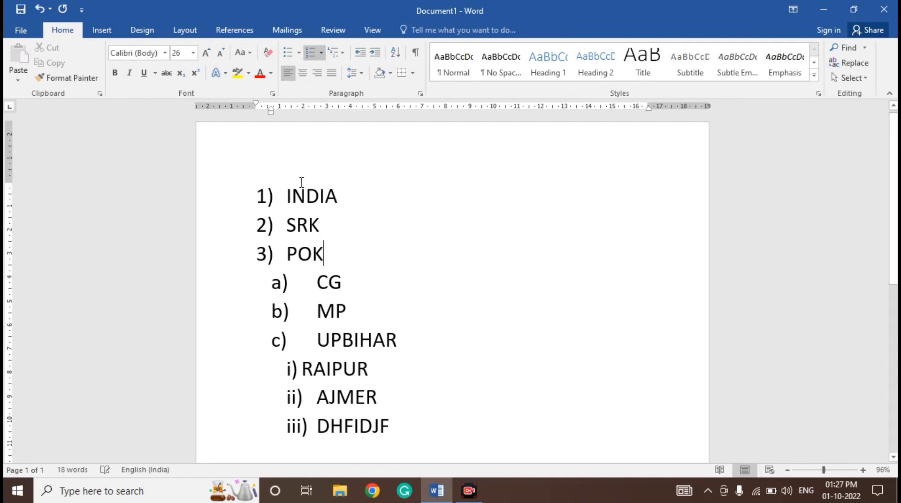
mouse_move(286, 188)
left_mouse_down()
mouse_move(371, 382)
mouse_move(301, 258)
left_mouse_up()
Select all the list text with Ctrl+A and delete it, leaving a 0-word document.
left_click(439, 254)
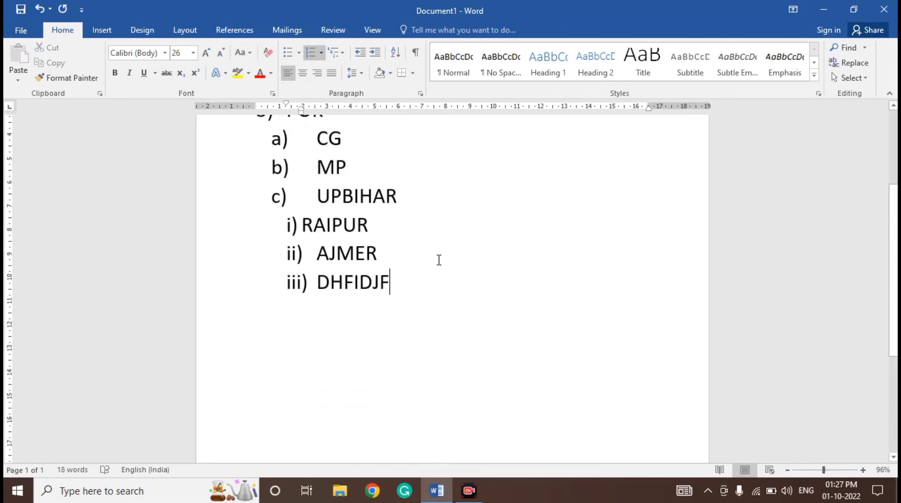
scroll(411, 385, "up", 3)
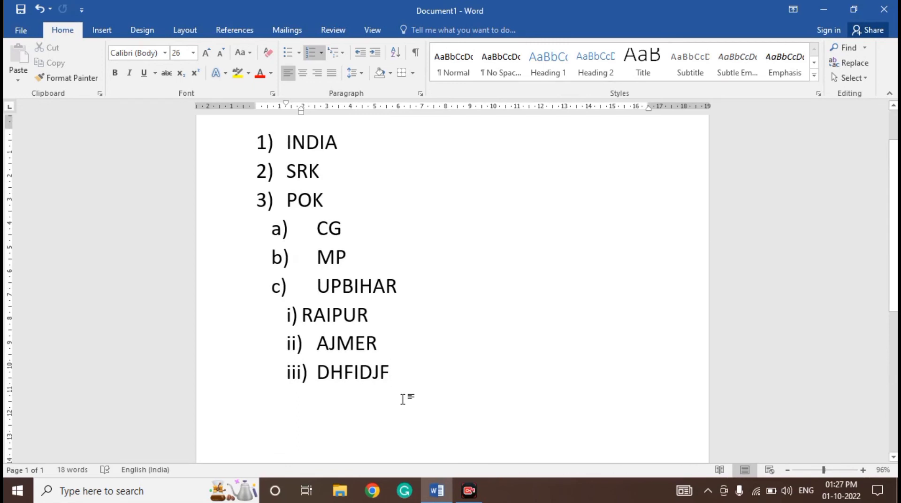
left_click(360, 141)
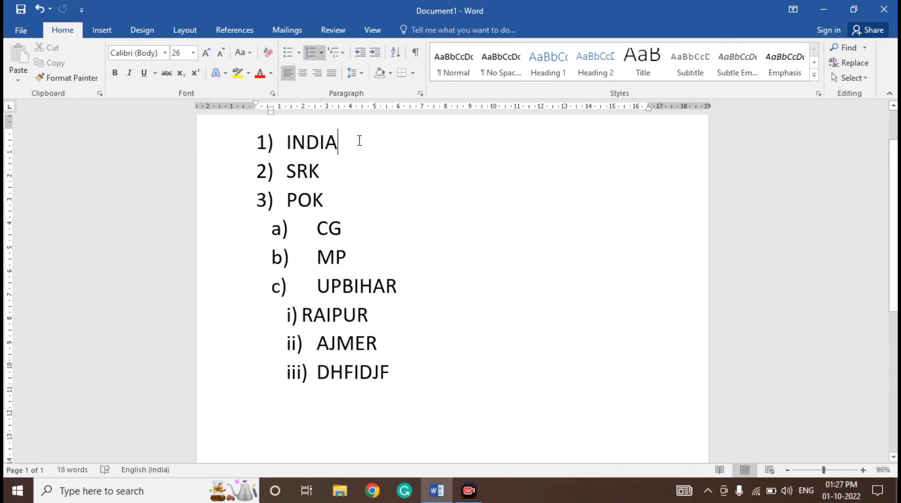
left_click(363, 228)
left_click(411, 352)
left_click(430, 417)
left_click(348, 141)
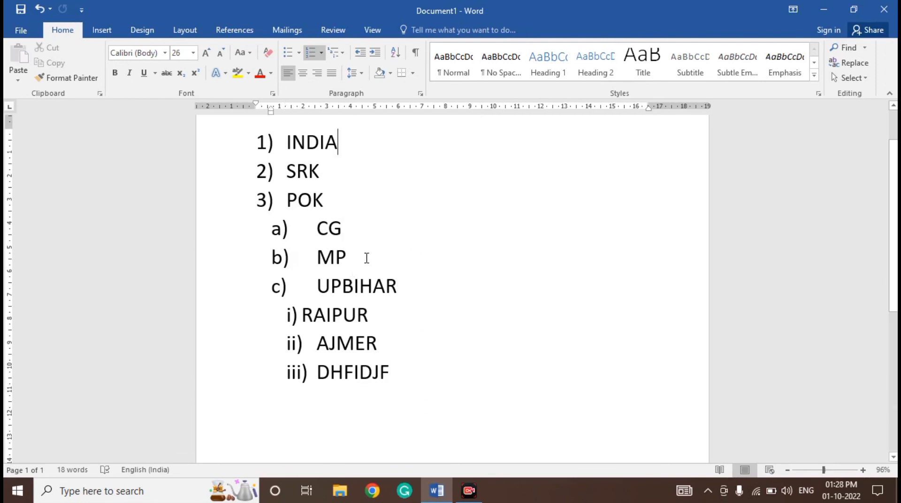
left_click(365, 226)
left_click(409, 326)
left_click(401, 366)
key("ctrl+a")
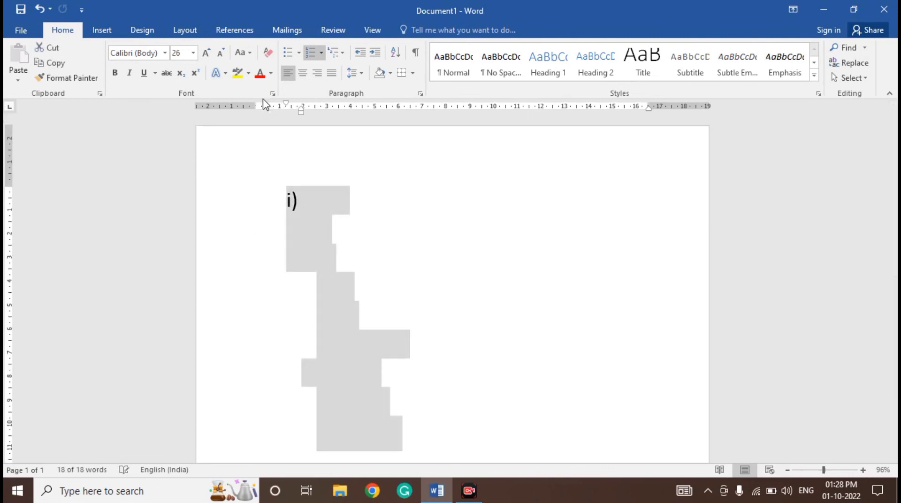
key("Delete")
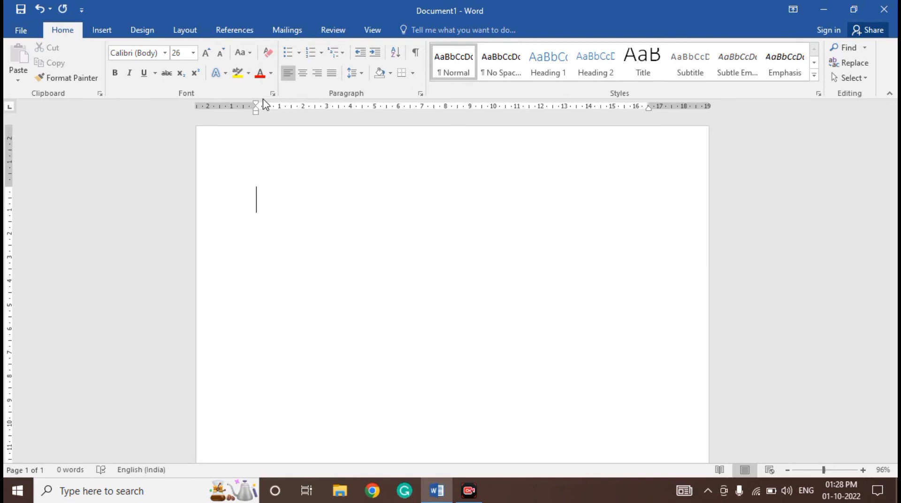